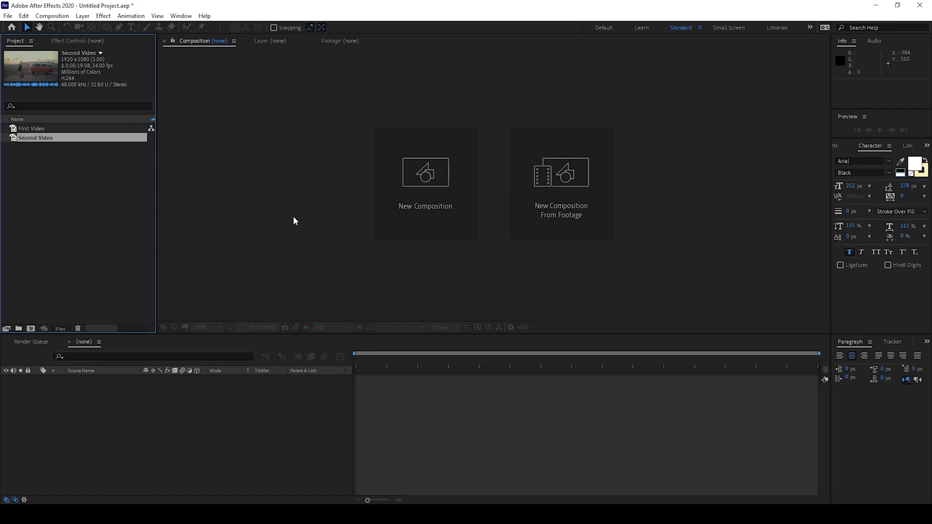
- Build the First Video 2 composition from First Video, preview it, and set the time to 6:02
{"action": "left_click", "coordinate": [80, 164]}
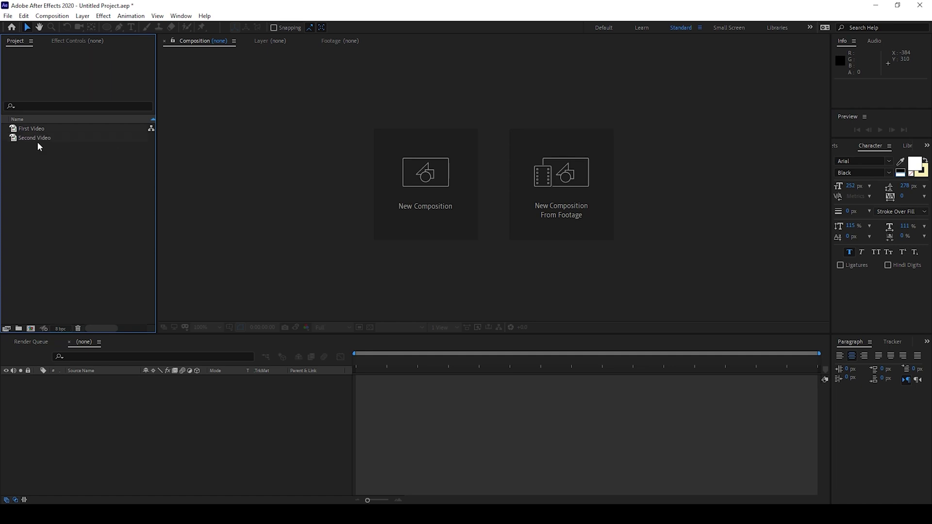
{"action": "left_click_drag", "start_coordinate": [30, 130], "coordinate": [32, 332]}
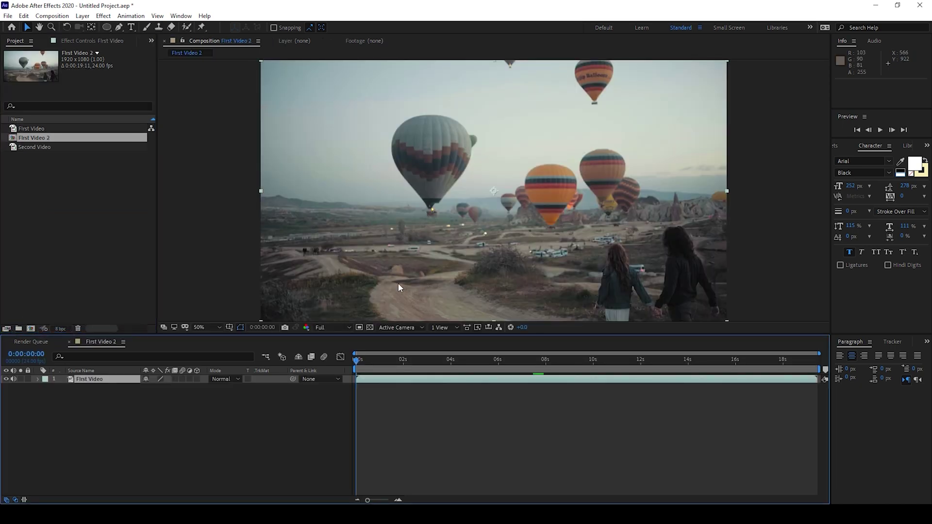
{"action": "key", "text": "space"}
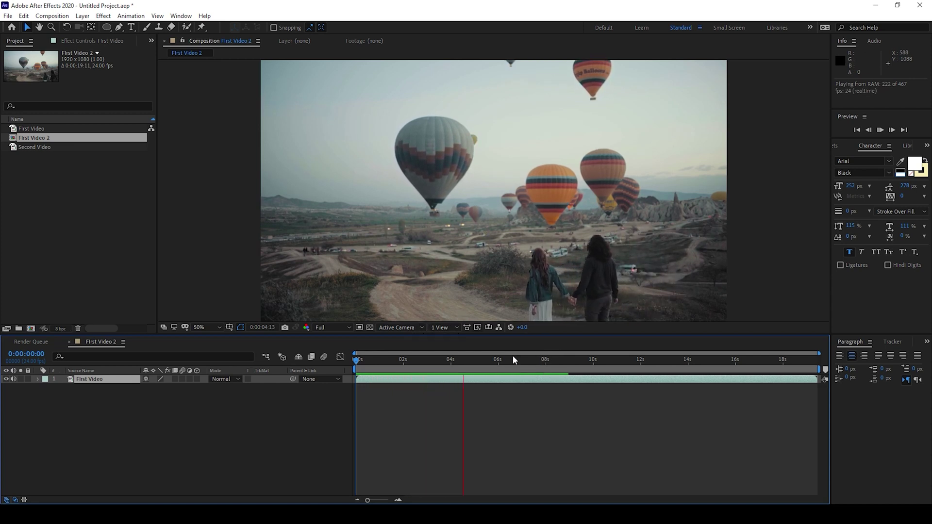
{"action": "left_click", "coordinate": [499, 359]}
{"action": "left_click_drag", "start_coordinate": [499, 359], "coordinate": [500, 359]}
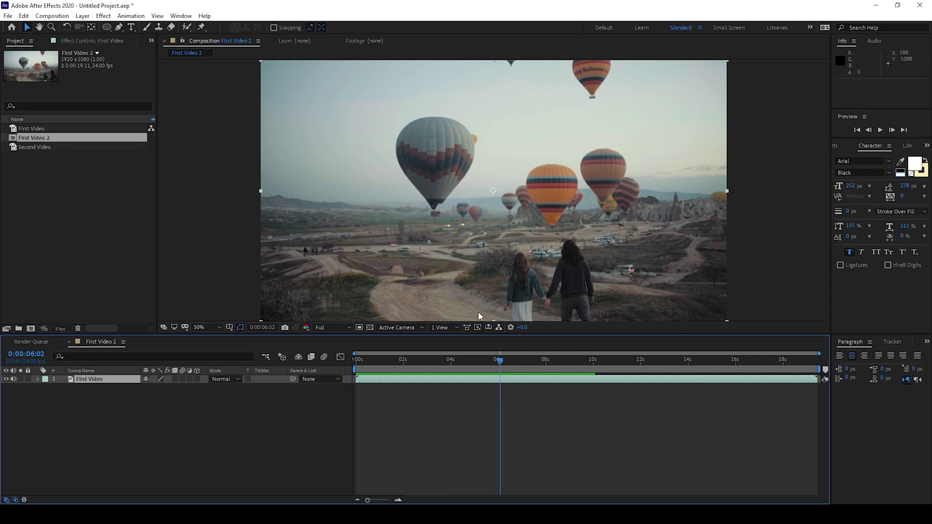
{"action": "left_click", "coordinate": [82, 15]}
{"action": "mouse_move", "coordinate": [95, 28]}
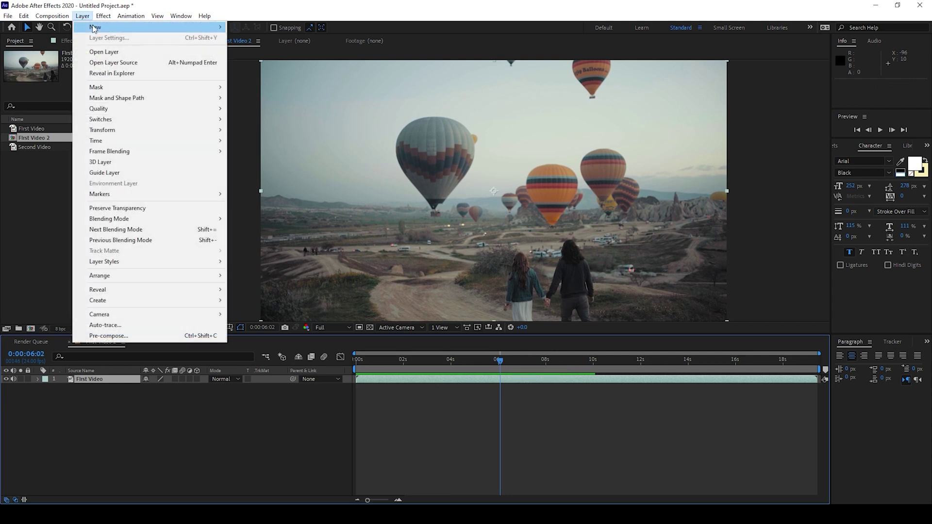
- Add a black #000000 composition-sized solid named Transiton above First Video and expand it
{"action": "left_click", "coordinate": [256, 38]}
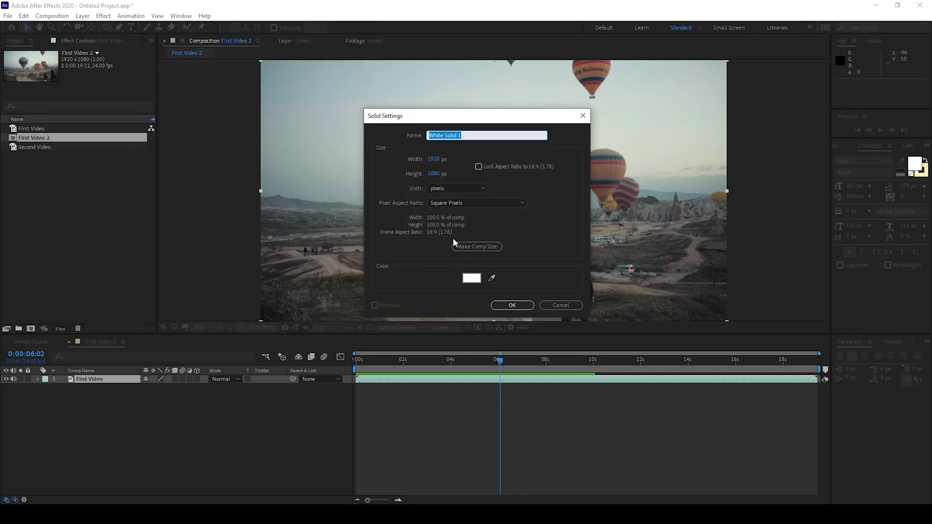
{"action": "type", "text": "Transiton"}
{"action": "left_click", "coordinate": [471, 278]}
{"action": "type", "text": "000000"}
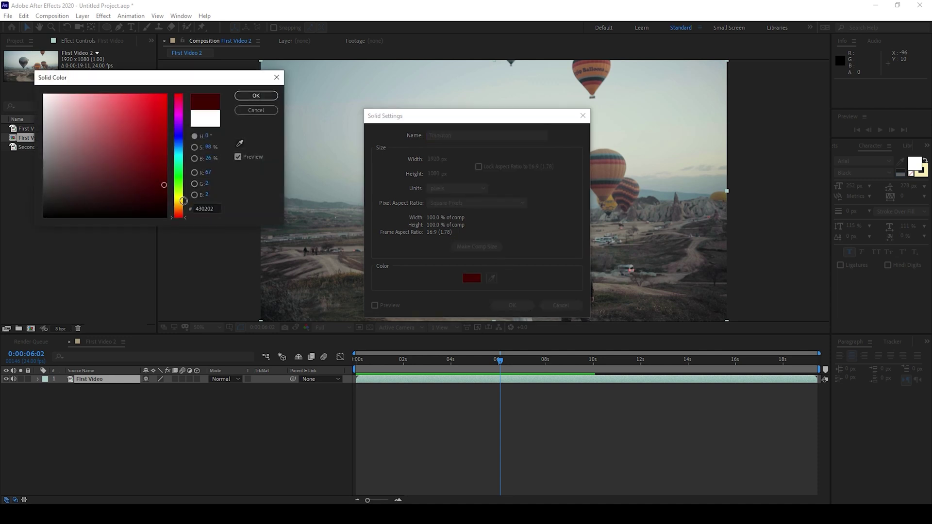
{"action": "left_click", "coordinate": [255, 96]}
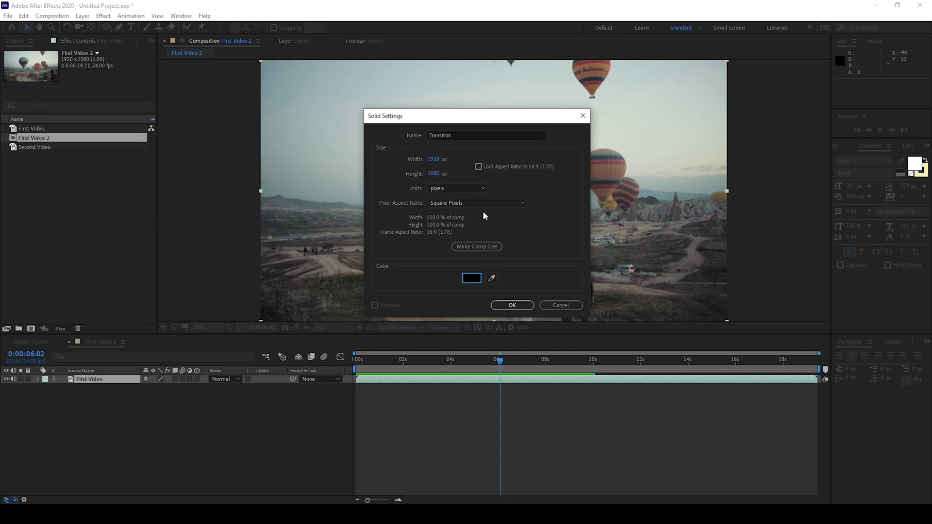
{"action": "left_click", "coordinate": [512, 305]}
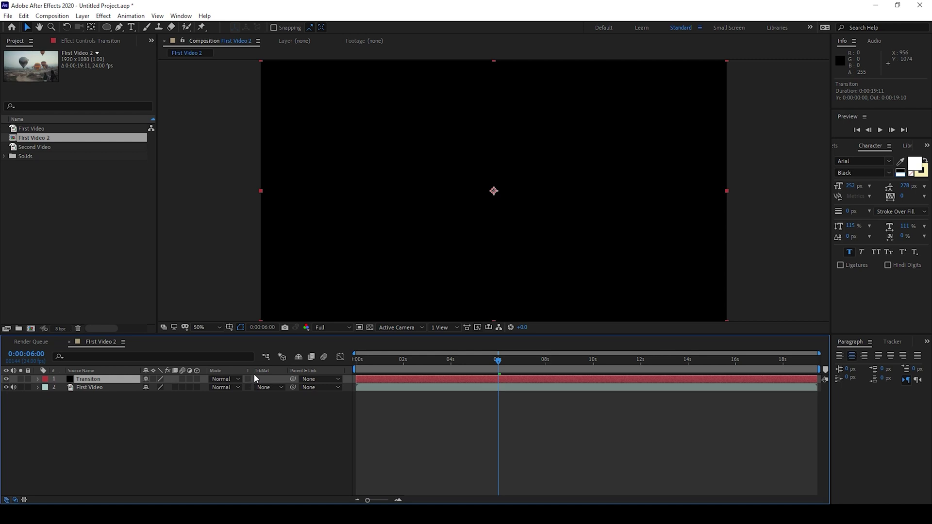
{"action": "left_click", "coordinate": [38, 379]}
- Keyframe Transiton's opacity at 0% at 6:00 and 100% at about 6:23
{"action": "left_click", "coordinate": [47, 388]}
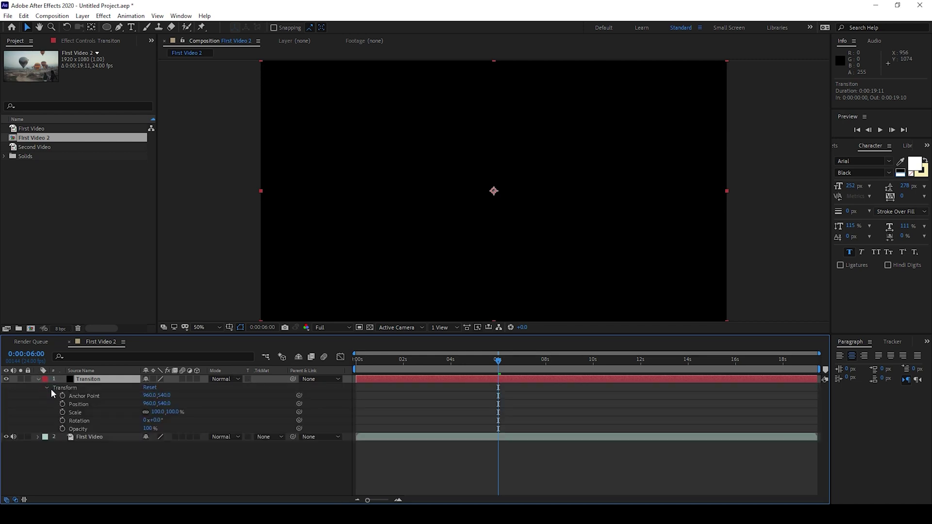
{"action": "left_click", "coordinate": [62, 429]}
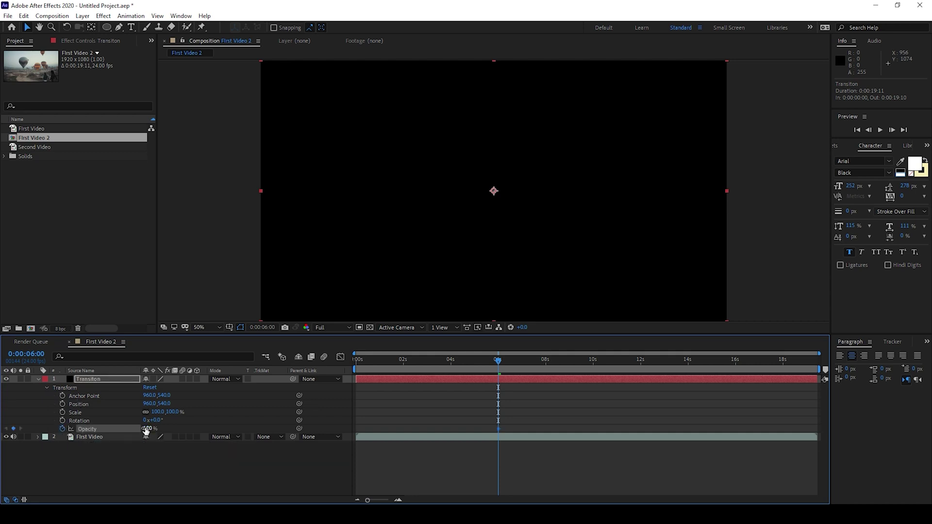
{"action": "left_click_drag", "start_coordinate": [115, 429], "coordinate": [87, 429]}
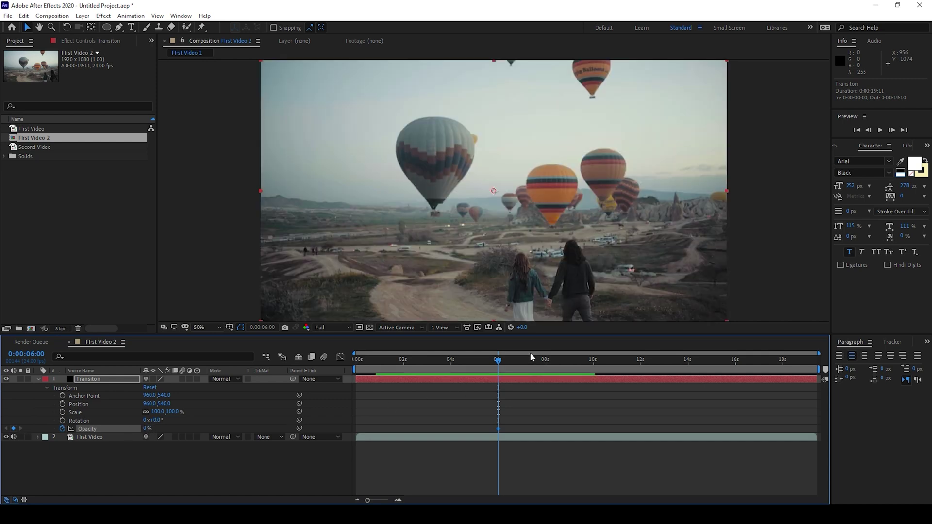
{"action": "left_click_drag", "start_coordinate": [499, 361], "coordinate": [521, 367]}
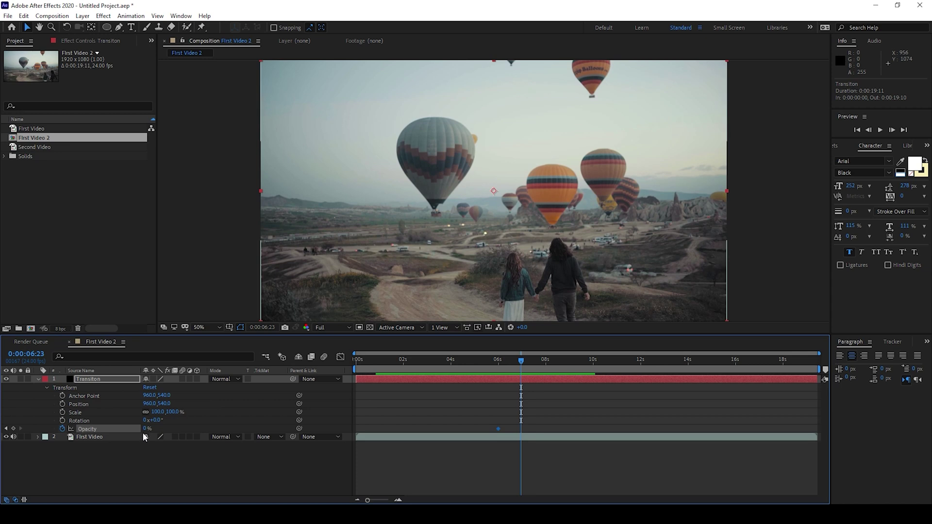
{"action": "left_click_drag", "start_coordinate": [148, 428], "coordinate": [253, 431]}
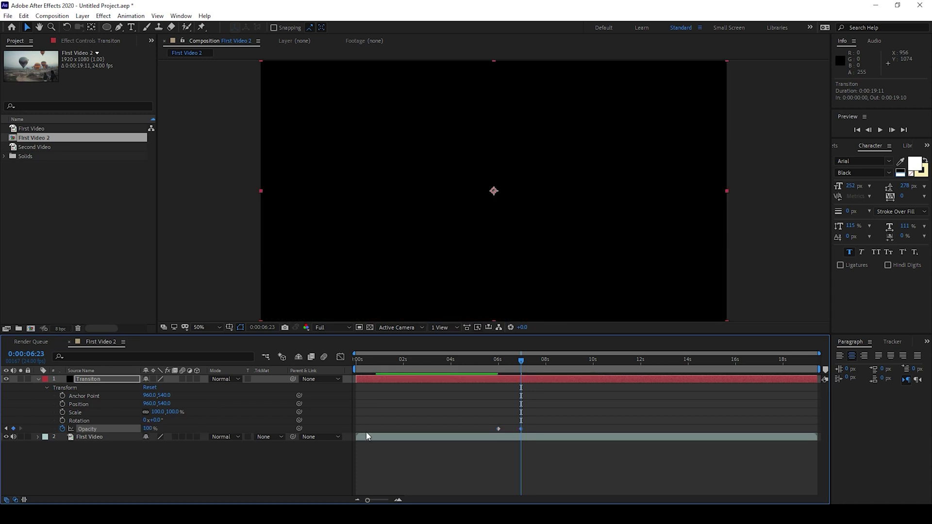
- Preview the fade to black from around 4:09 and 5:03, ending near 5:16
{"action": "left_click", "coordinate": [460, 366]}
{"action": "key", "text": "space"}
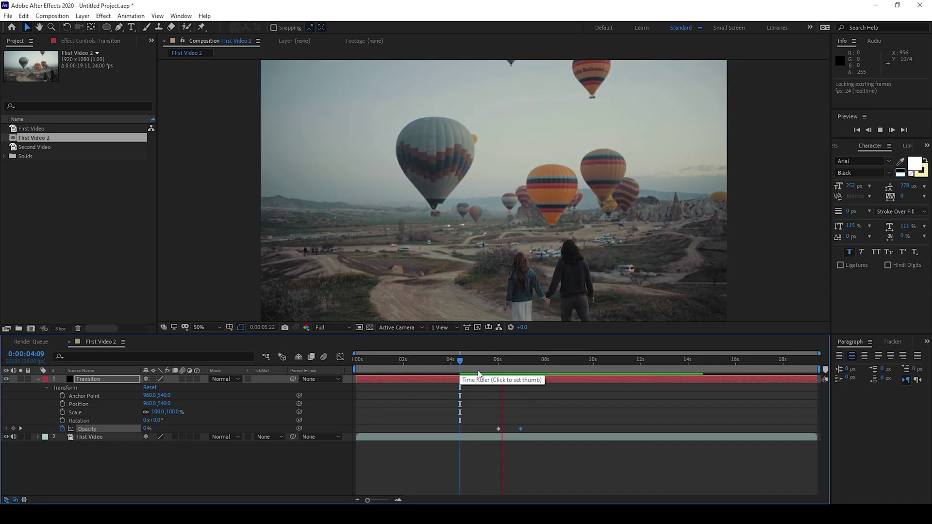
{"action": "left_click", "coordinate": [477, 363]}
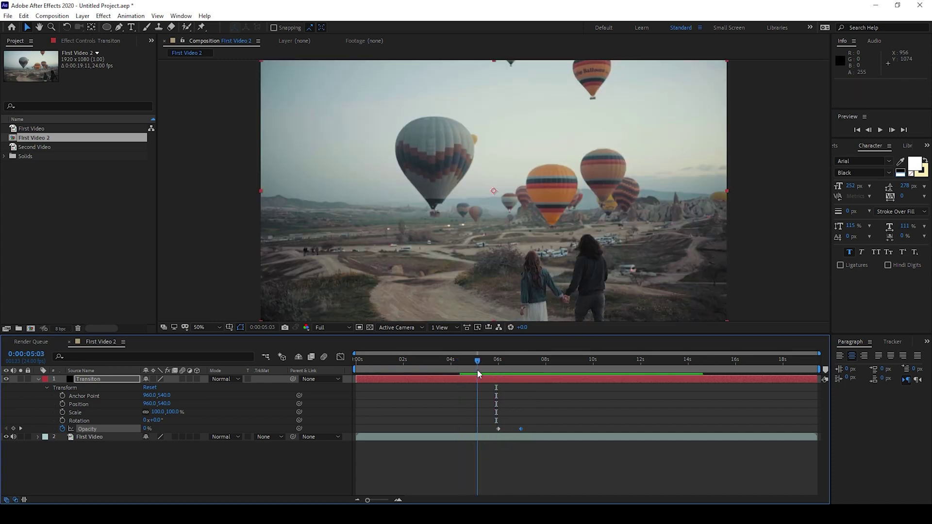
{"action": "key", "text": "space"}
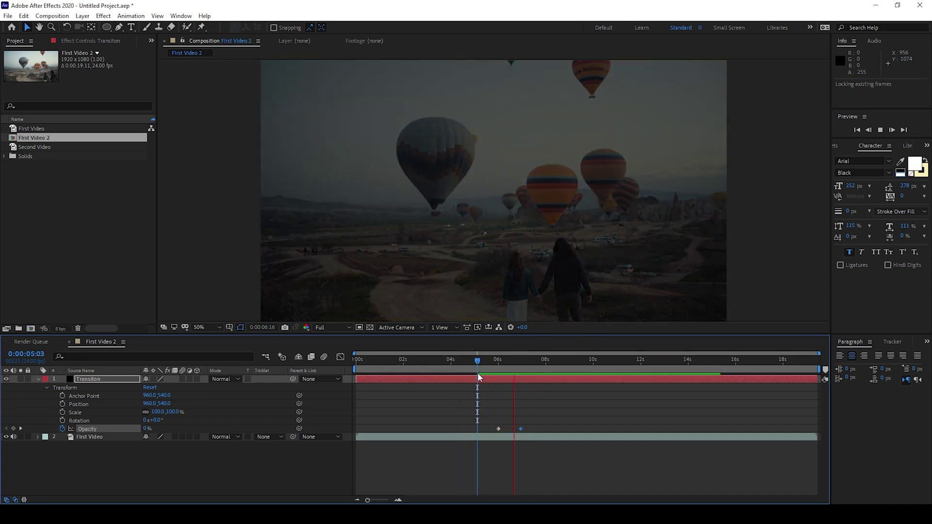
{"action": "left_click", "coordinate": [491, 362]}
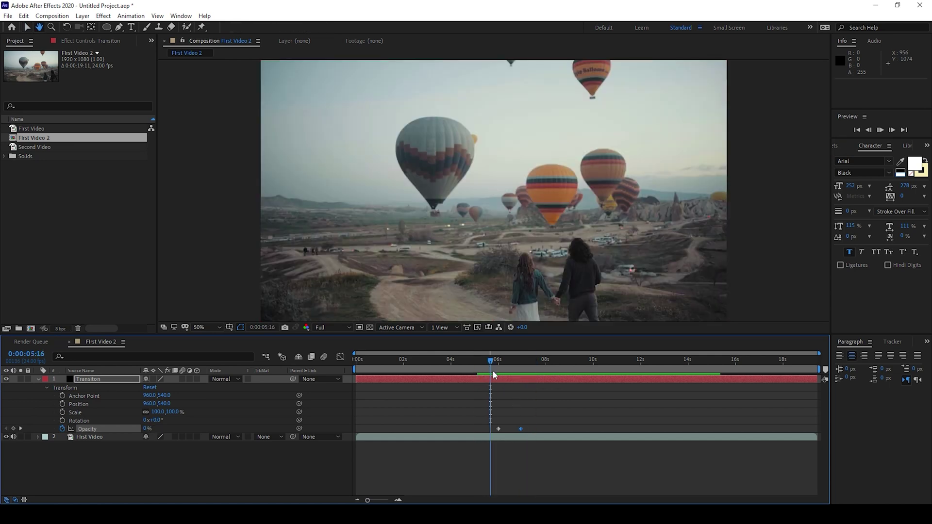
- Reposition the 100% opacity keyframe, then preview and scrub the adjusted fade to black
{"action": "key", "text": "space"}
{"action": "key", "text": "space"}
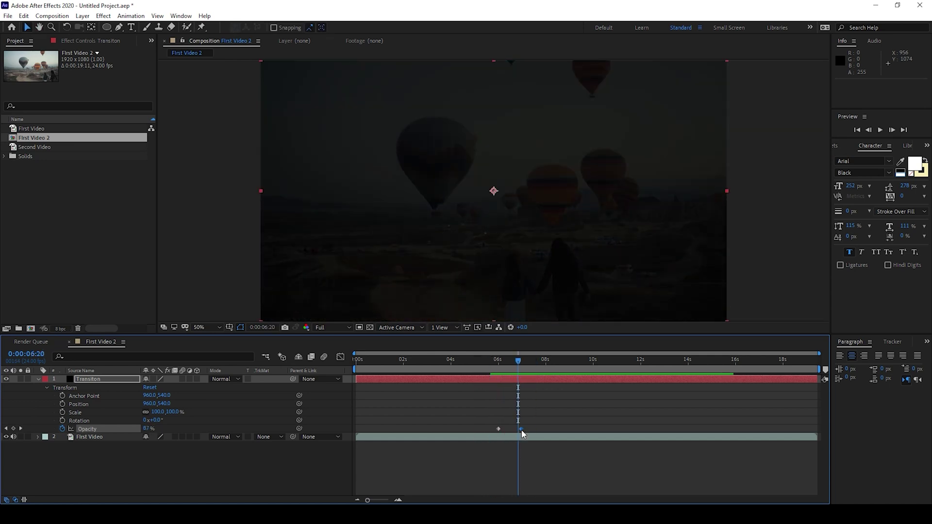
{"action": "left_click_drag", "start_coordinate": [520, 429], "coordinate": [506, 429]}
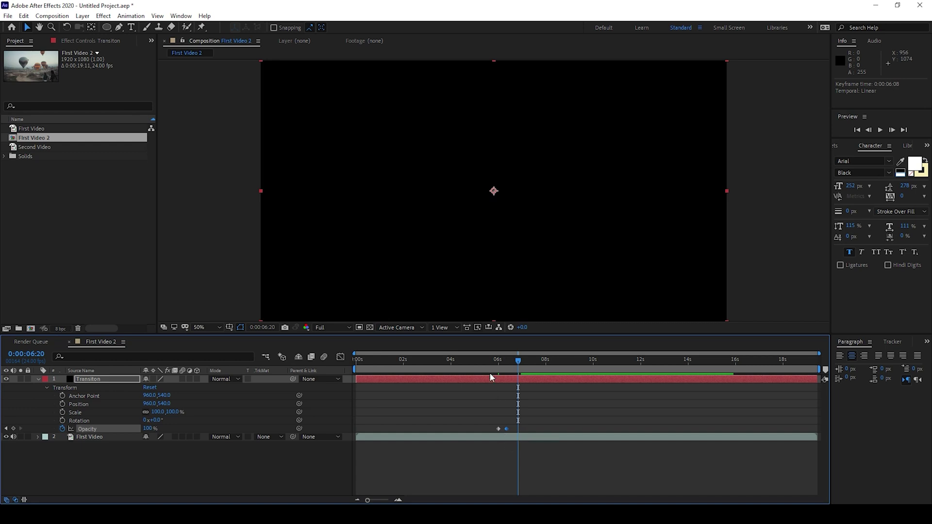
{"action": "left_click", "coordinate": [490, 360]}
{"action": "key", "text": "space"}
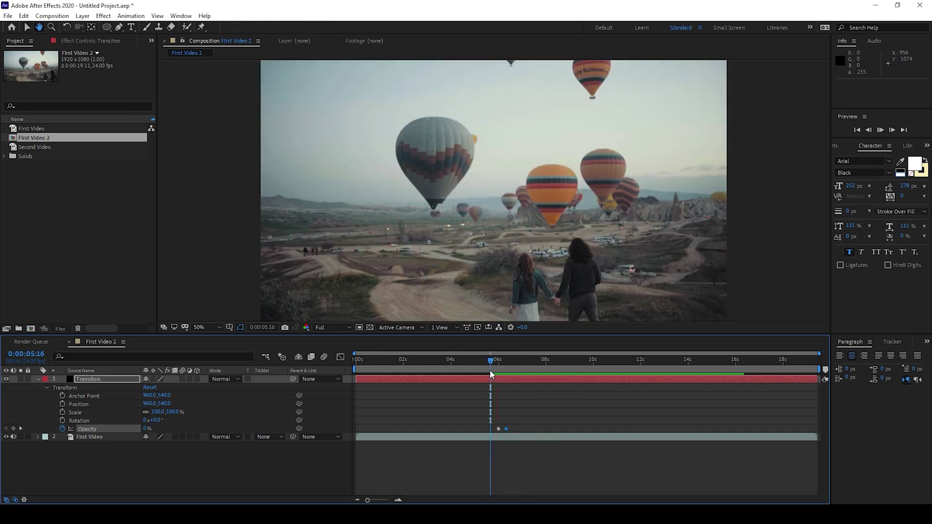
{"action": "key", "text": "space"}
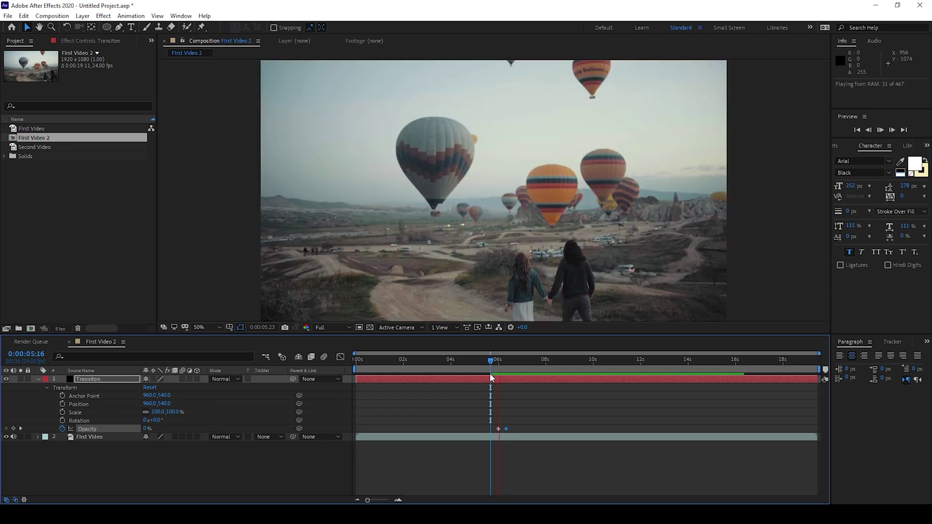
{"action": "key", "text": "space"}
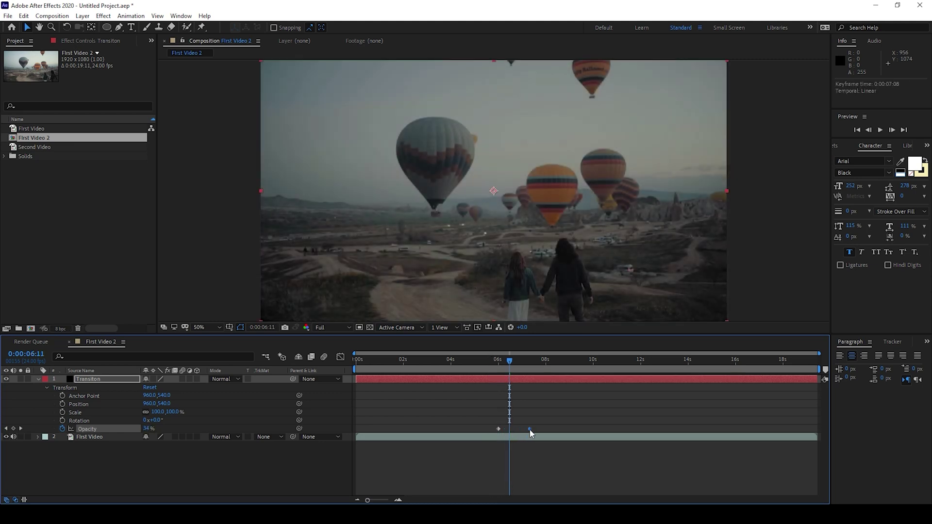
{"action": "left_click_drag", "start_coordinate": [510, 360], "coordinate": [547, 374]}
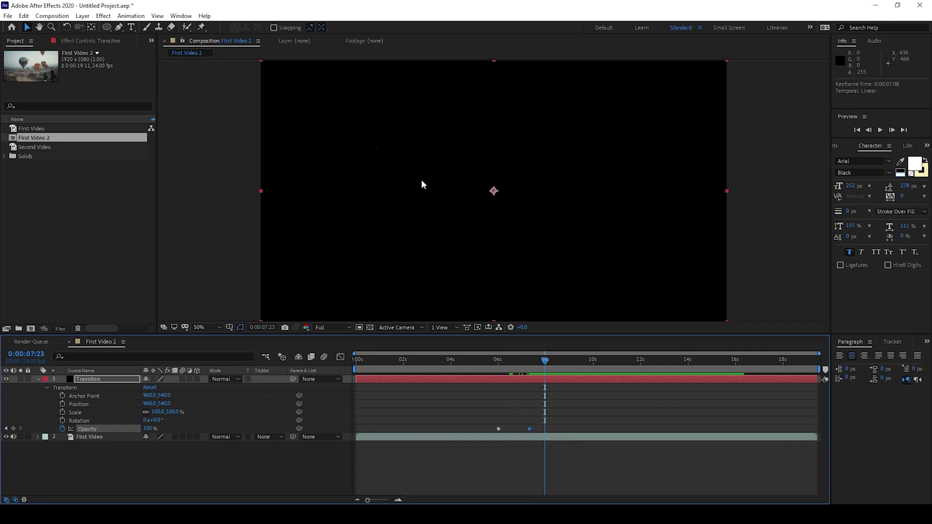
- Add Second Video near 7 seconds and keyframe Transiton's opacity back to 0% at 9:08
{"action": "mouse_move", "coordinate": [34, 146]}
{"action": "left_mouse_down"}
{"action": "mouse_move", "coordinate": [390, 389]}
{"action": "mouse_move", "coordinate": [544, 426]}
{"action": "mouse_move", "coordinate": [546, 437]}
{"action": "left_mouse_up"}
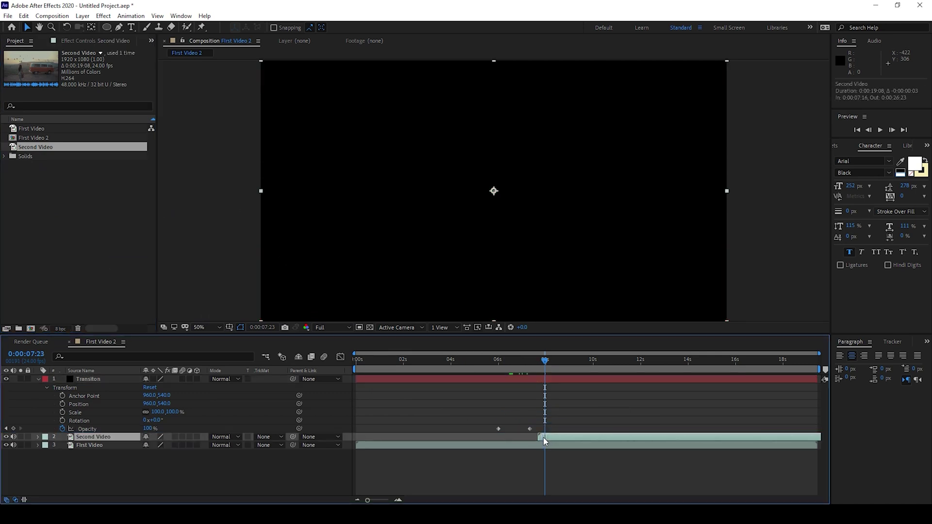
{"action": "left_click", "coordinate": [537, 380]}
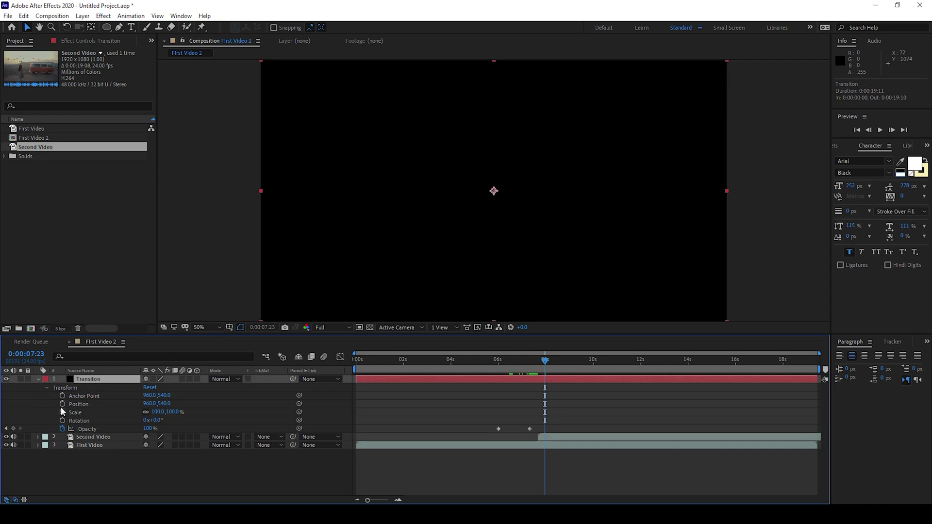
{"action": "left_click", "coordinate": [19, 429]}
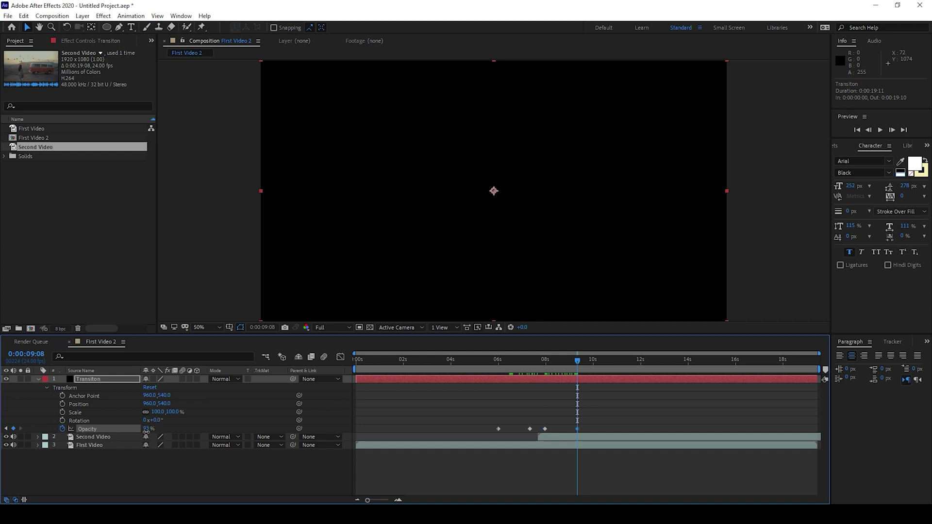
{"action": "key", "text": "Return"}
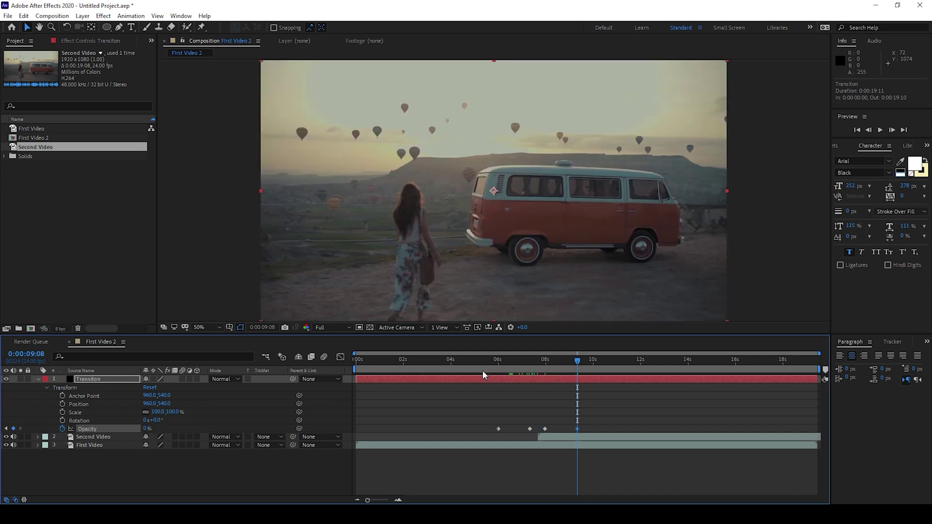
{"action": "left_click", "coordinate": [483, 371]}
{"action": "key", "text": "space"}
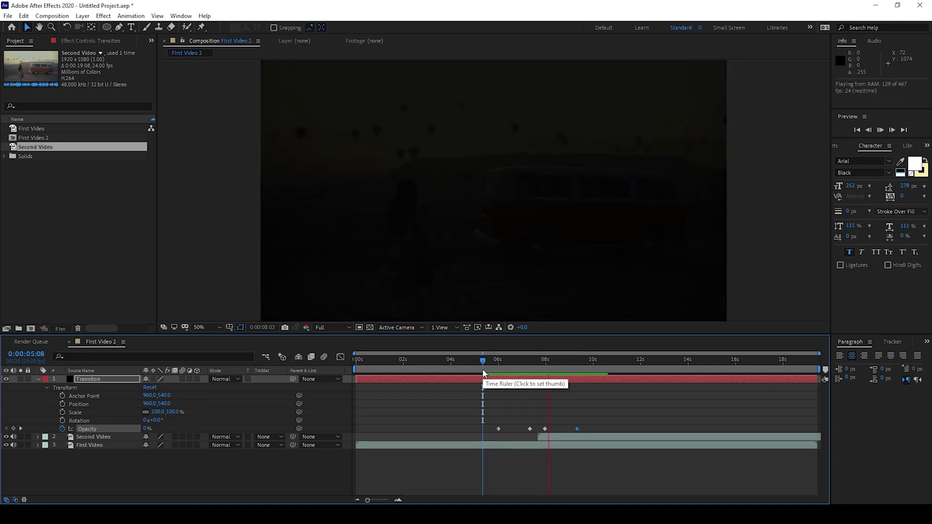
{"action": "key", "text": "space"}
{"action": "left_click", "coordinate": [467, 364]}
{"action": "key", "text": "space"}
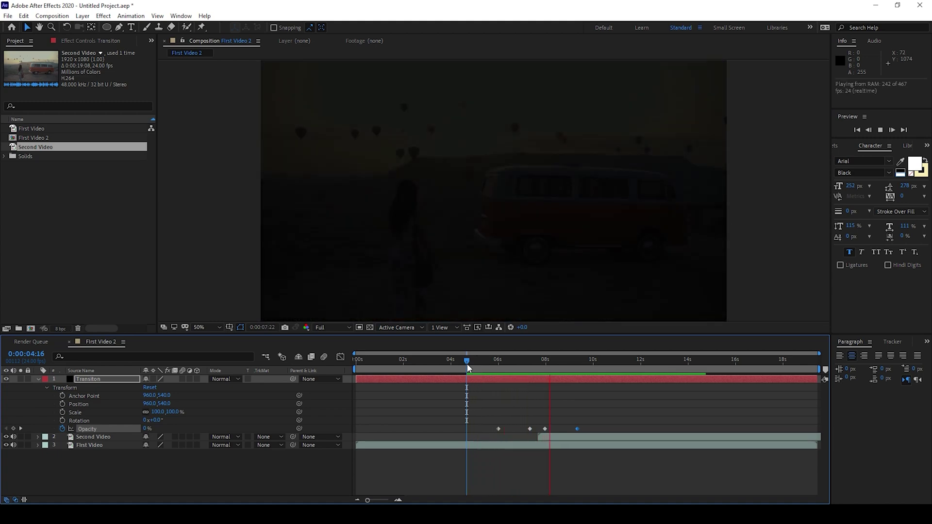
{"action": "left_click", "coordinate": [475, 363]}
{"action": "key", "text": "space"}
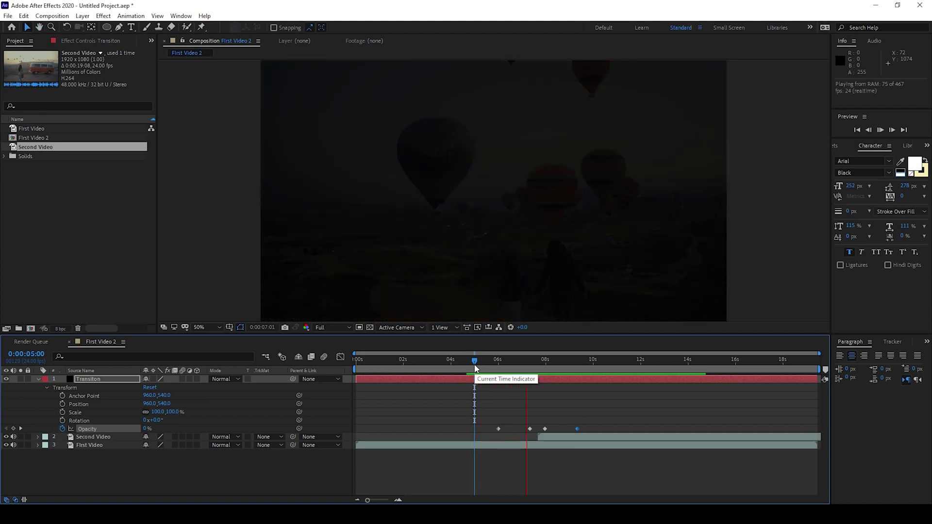
{"action": "key", "text": "space"}
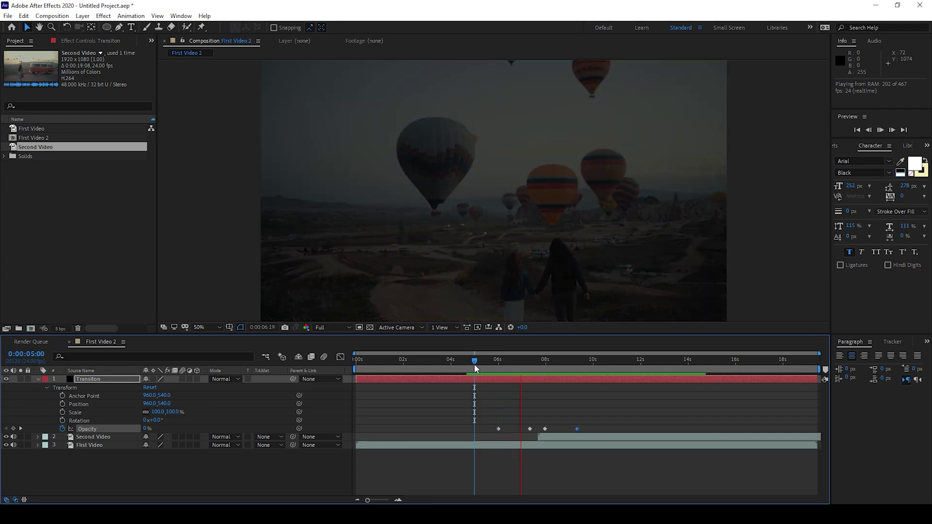
{"action": "key", "text": "space"}
{"action": "key", "text": "space"}
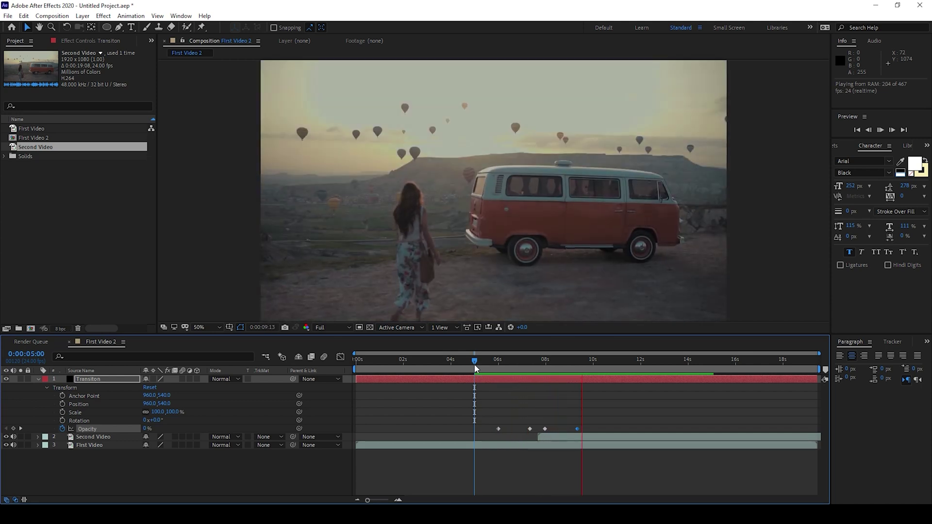
{"action": "key", "text": "space"}
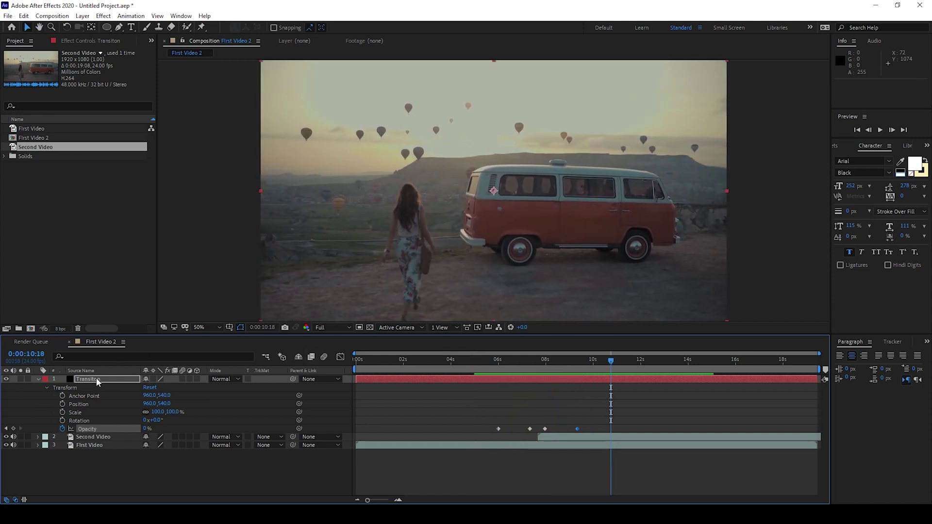
{"action": "left_click", "coordinate": [96, 380]}
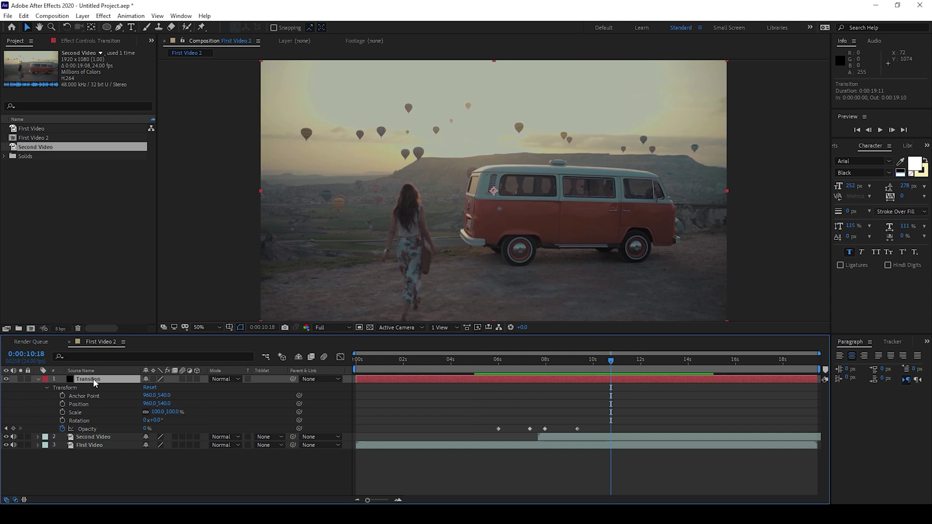
- Set the Transiton solid's colour to pure white (FFFFFF) in Solid Settings
{"action": "left_click", "coordinate": [82, 15]}
{"action": "left_click", "coordinate": [110, 34]}
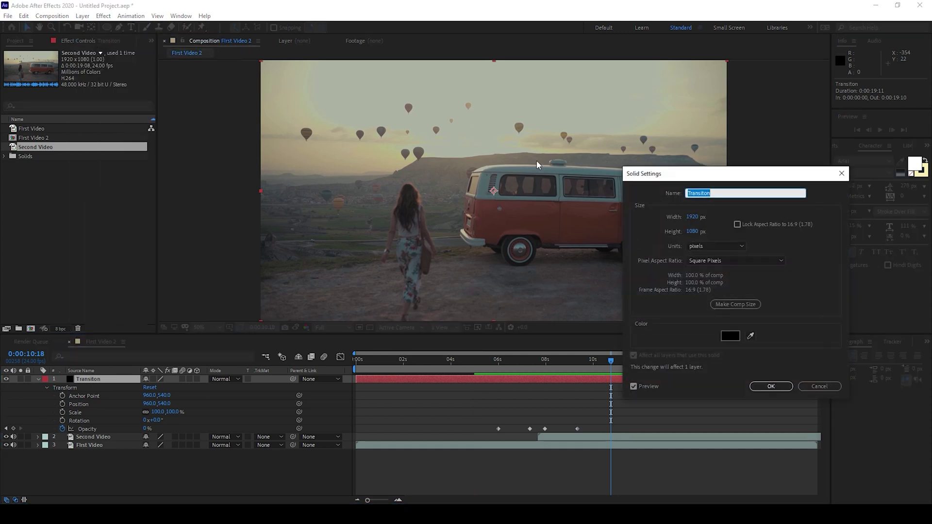
{"action": "left_click_drag", "start_coordinate": [680, 175], "coordinate": [441, 116]}
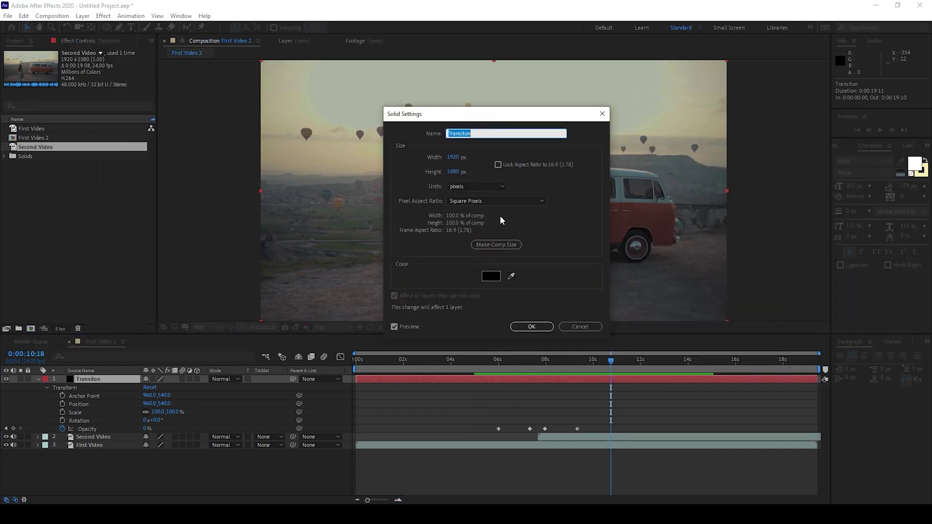
{"action": "left_click", "coordinate": [491, 276]}
{"action": "left_click", "coordinate": [44, 94]}
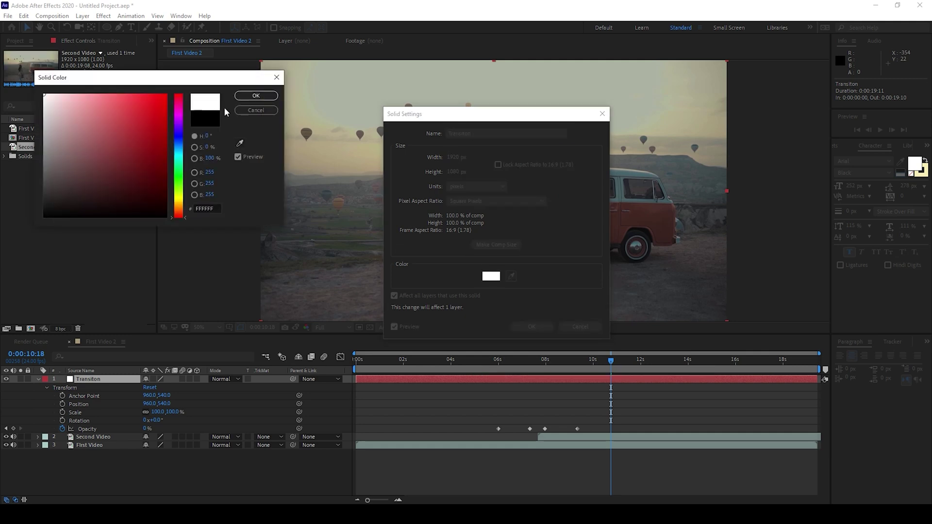
{"action": "left_click", "coordinate": [256, 95]}
{"action": "left_click", "coordinate": [531, 327]}
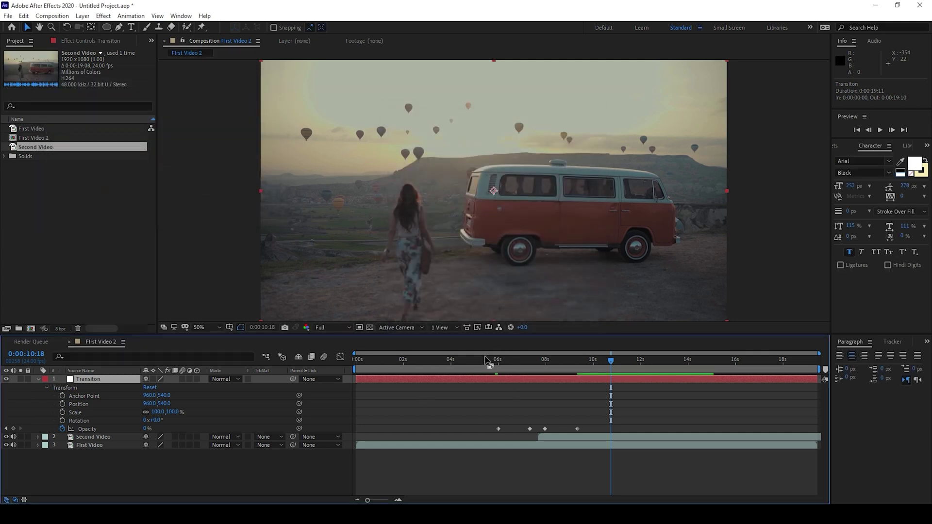
{"action": "key", "text": "space"}
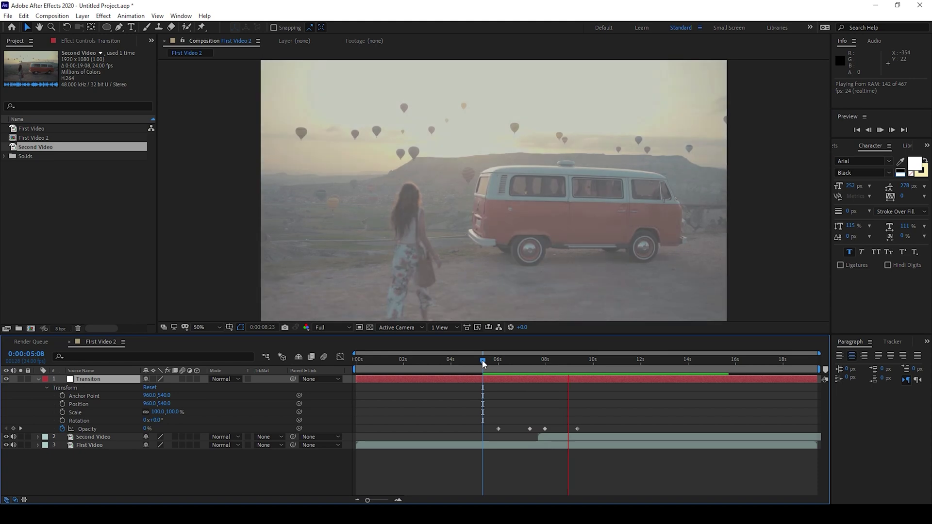
{"action": "key", "text": "space"}
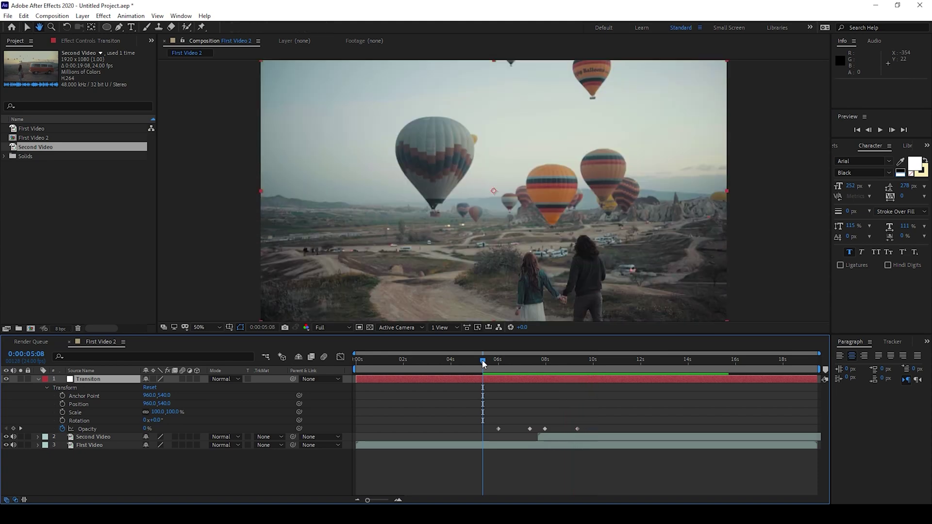
{"action": "key", "text": "space"}
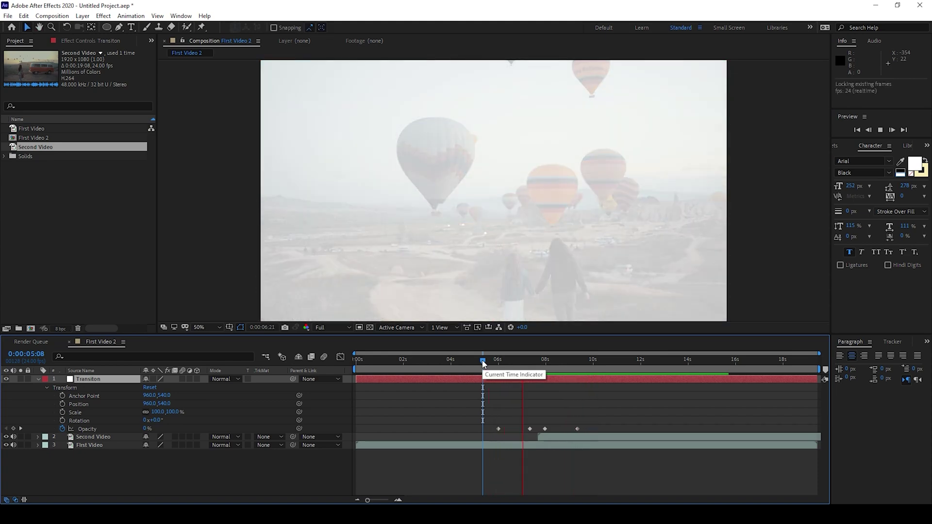